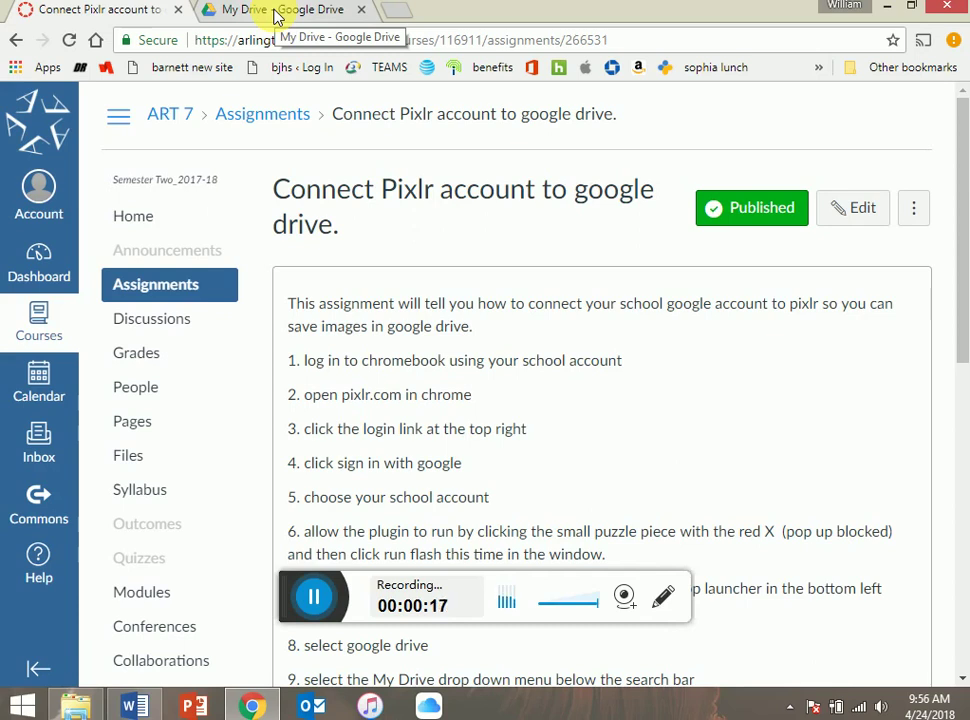
Switch to the My Drive page in Google Drive and look through its file list
click(277, 12)
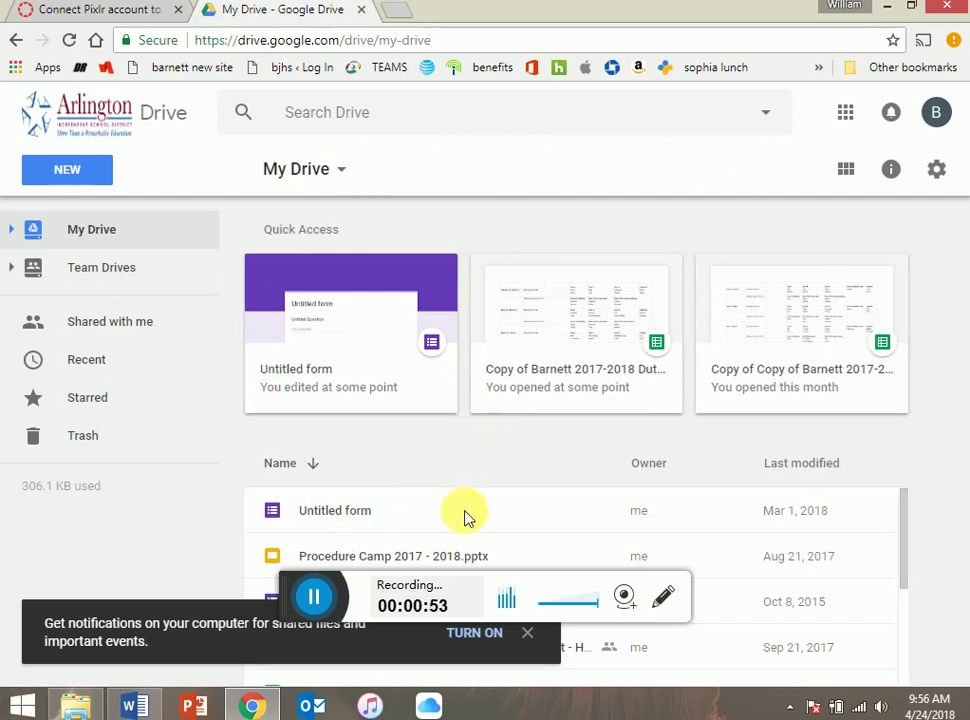
scroll(463, 517, down, 5)
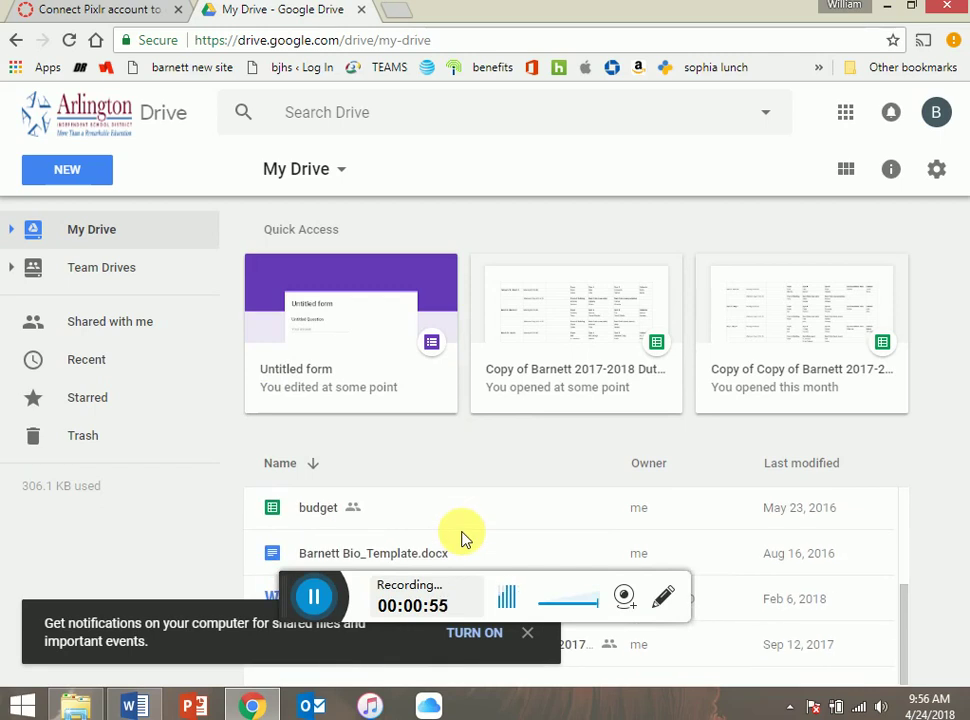
scroll(461, 537, up, 5)
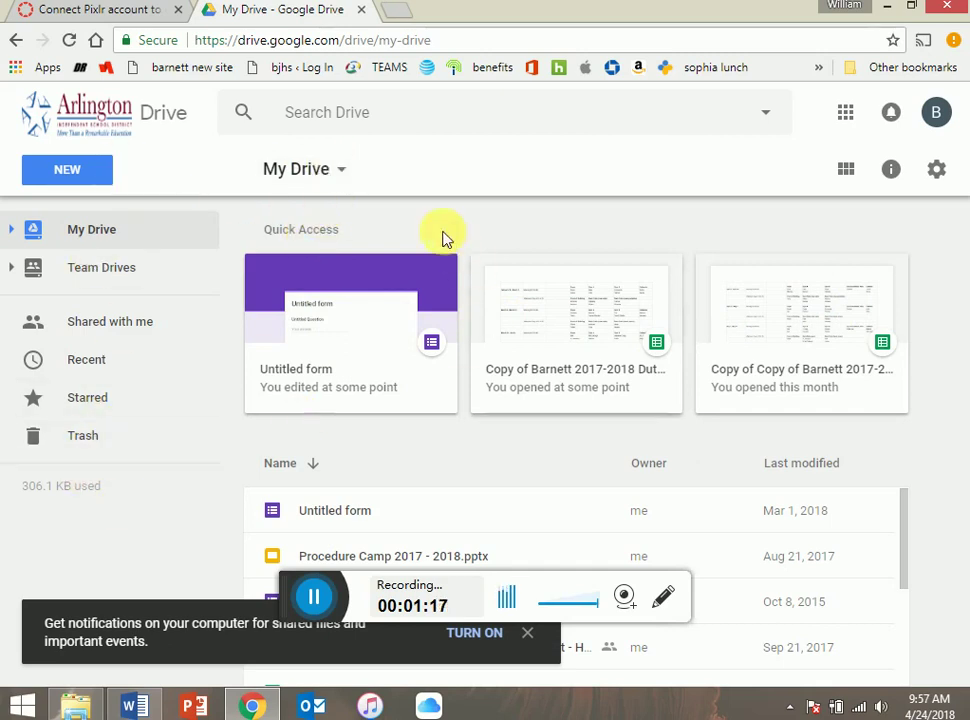
click(345, 172)
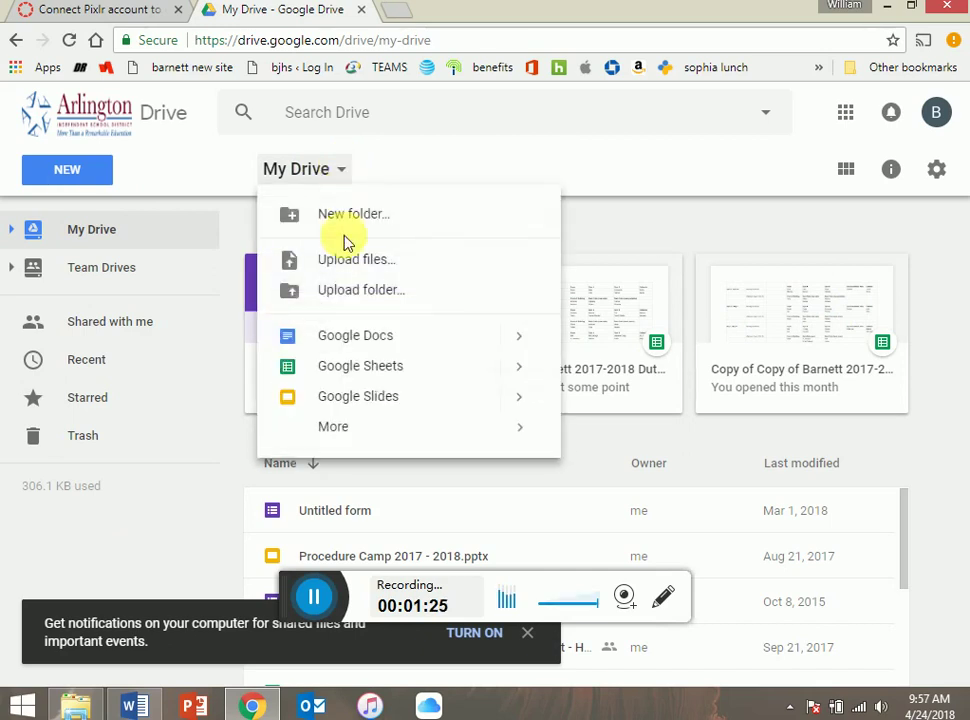
mouse_move(348, 433)
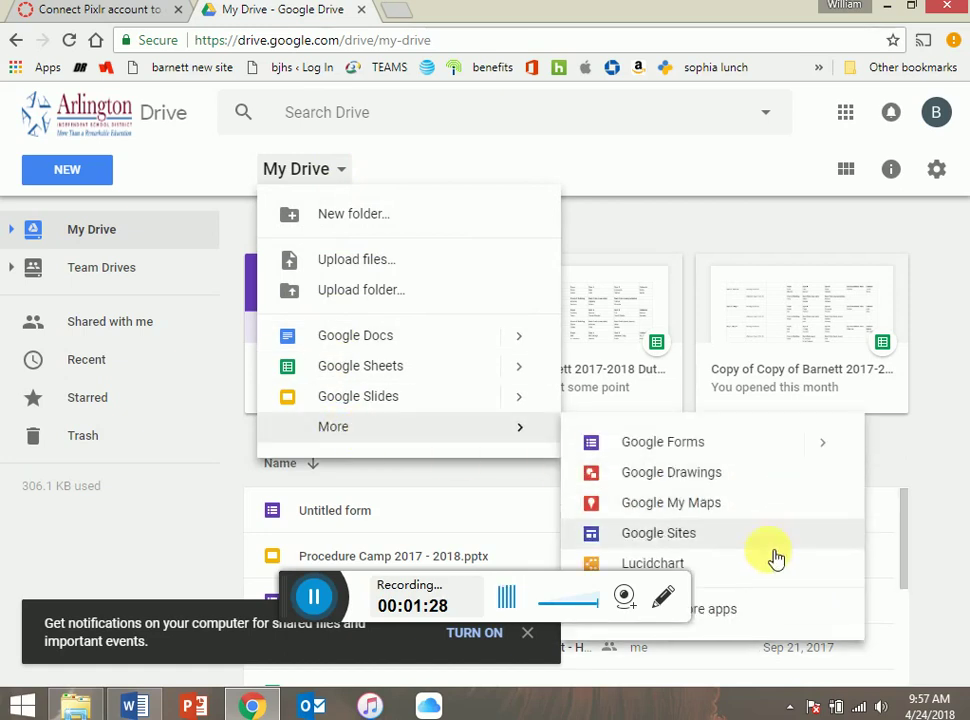
click(515, 578)
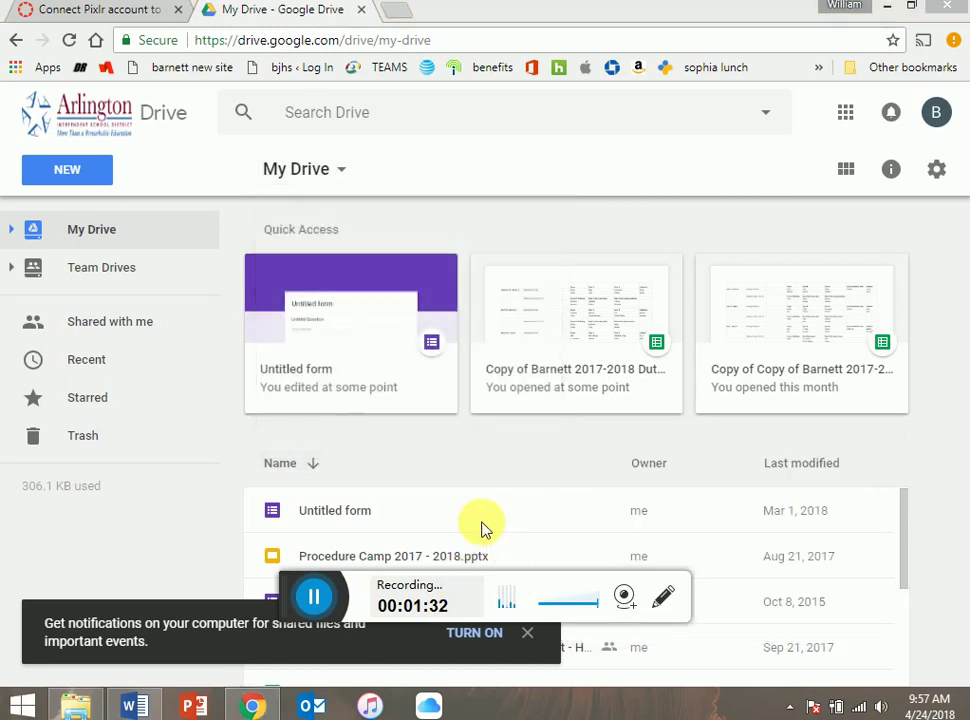
Open the catalogue for connecting more apps to Drive
click(316, 172)
mouse_move(485, 430)
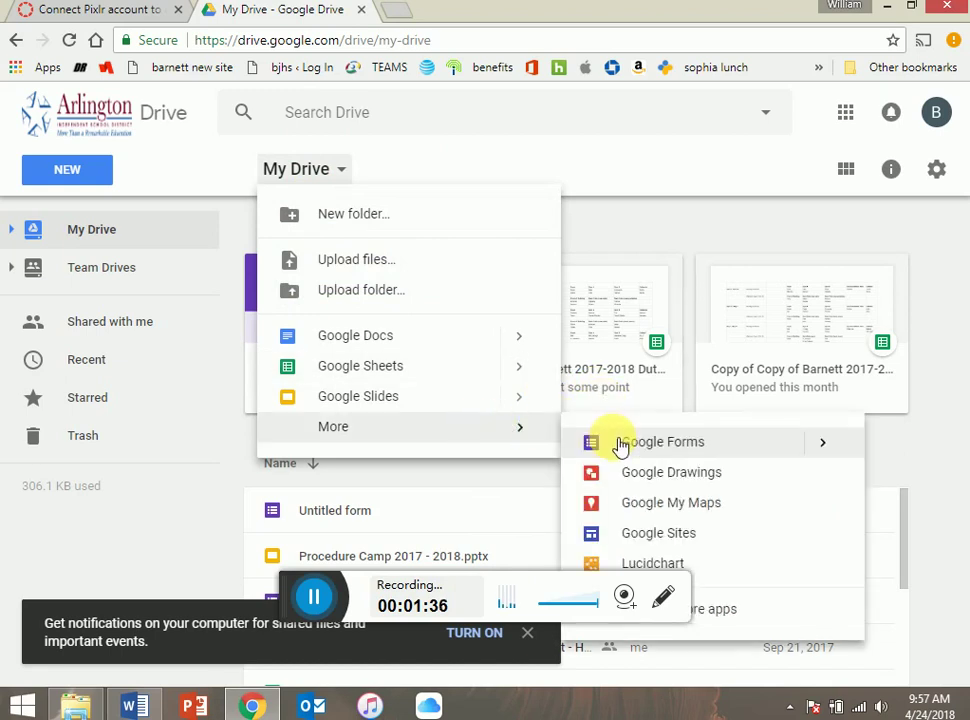
click(710, 614)
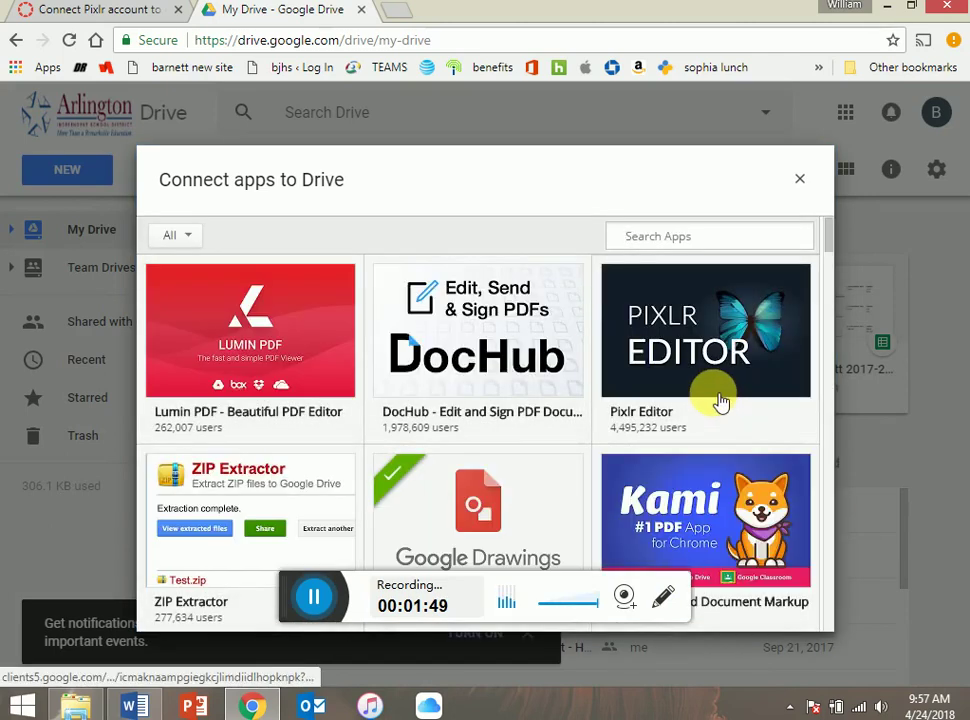
Search the catalogue of connectable apps for "pixlr"
mouse_move(722, 400)
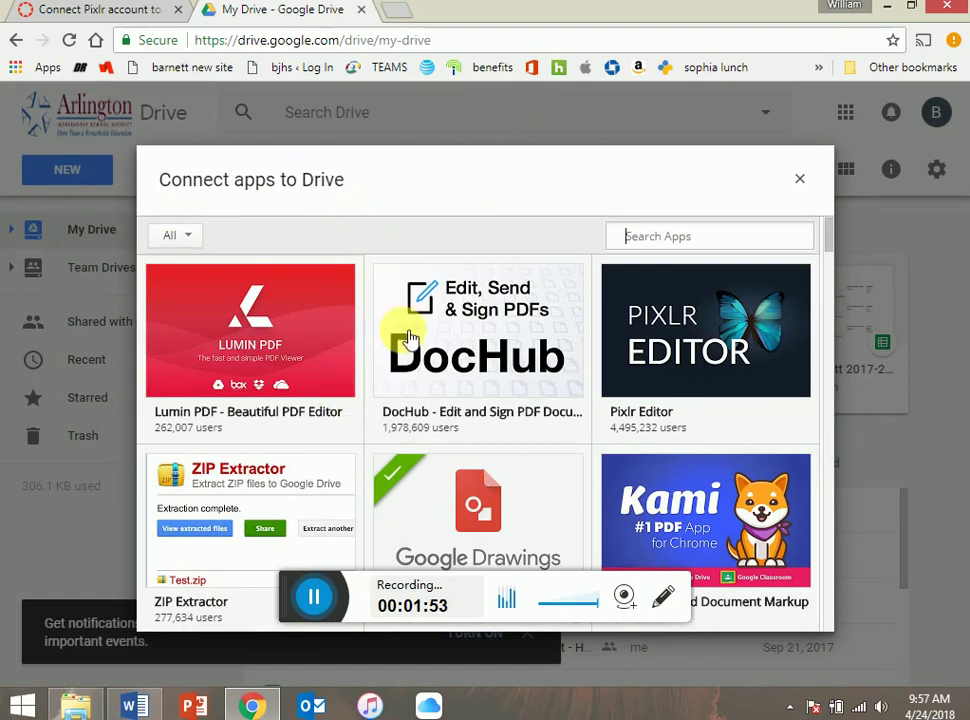
mouse_move(400, 313)
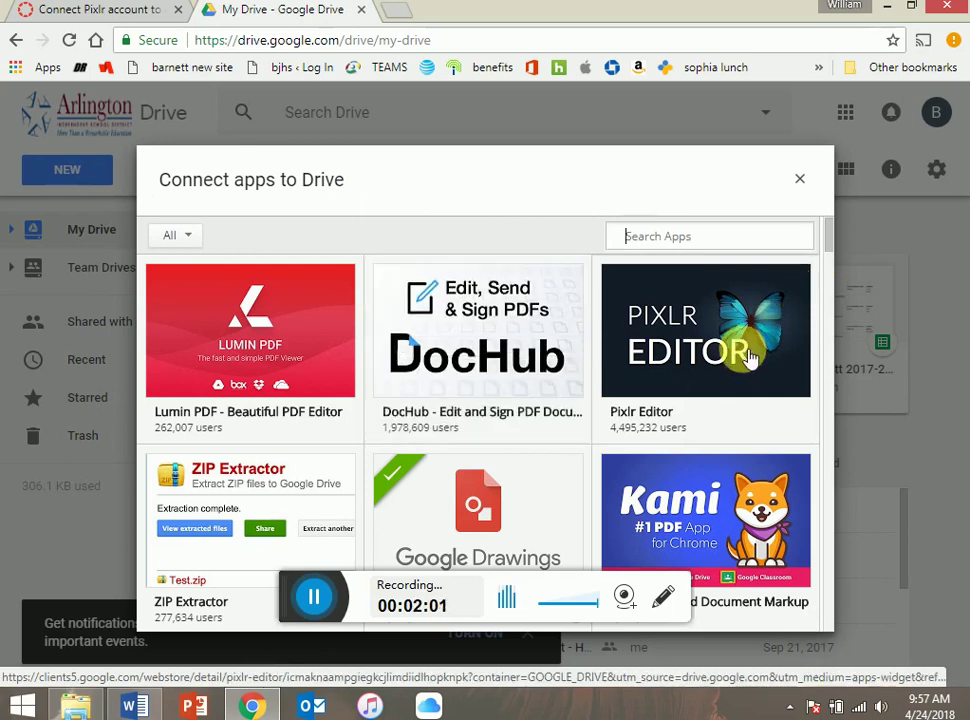
mouse_move(716, 360)
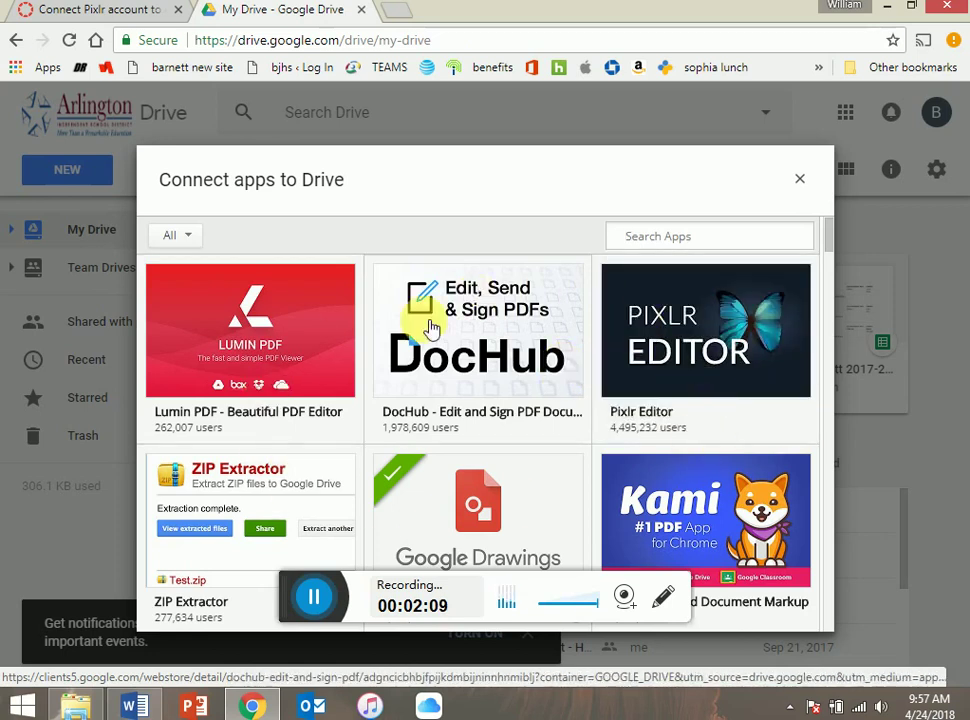
mouse_move(330, 342)
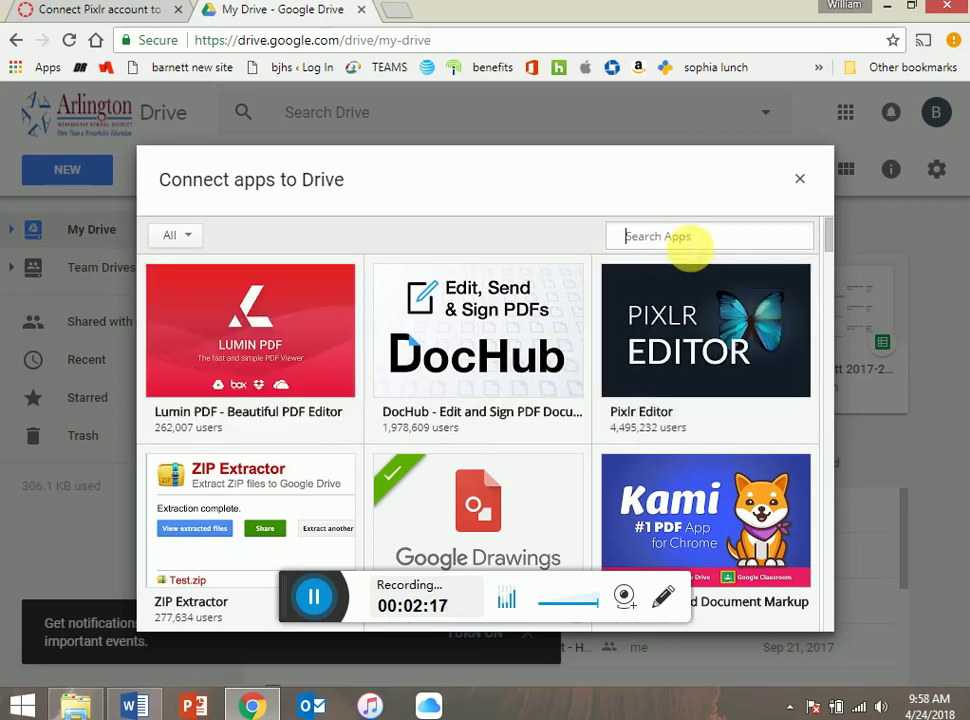
text(pixlr)
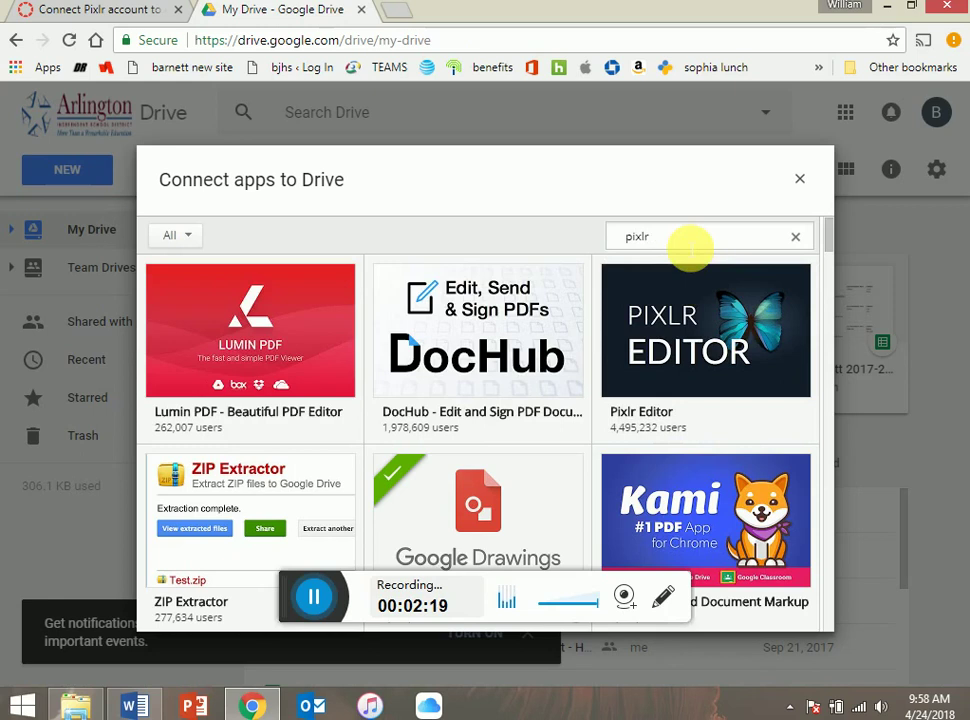
key(Return)
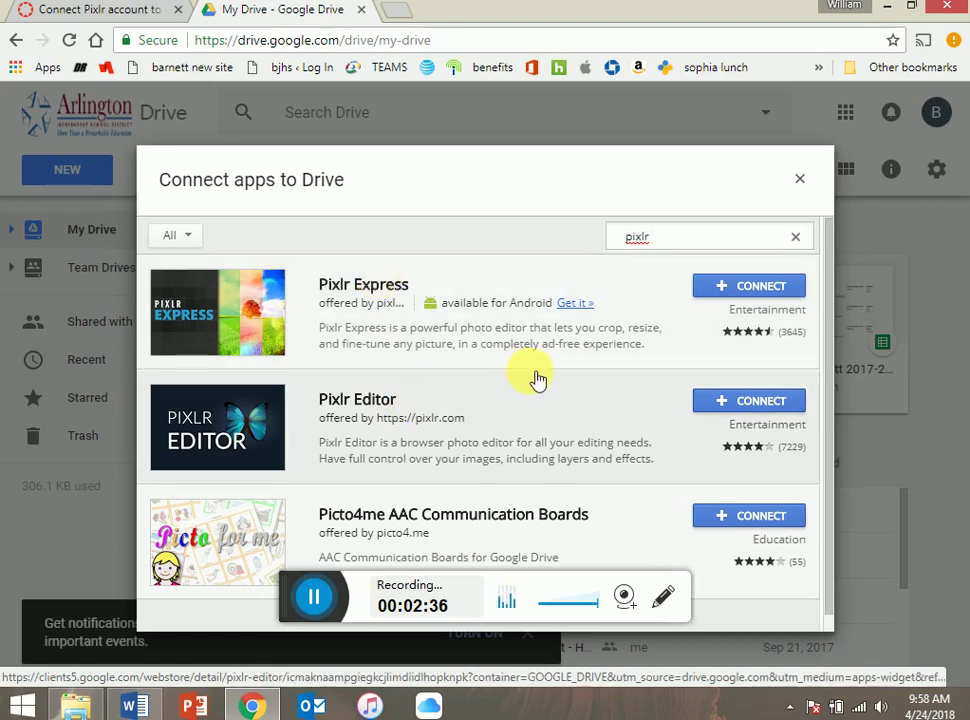
Connect Pixlr Editor to Drive without making it the default app, then close the app catalogue
click(729, 404)
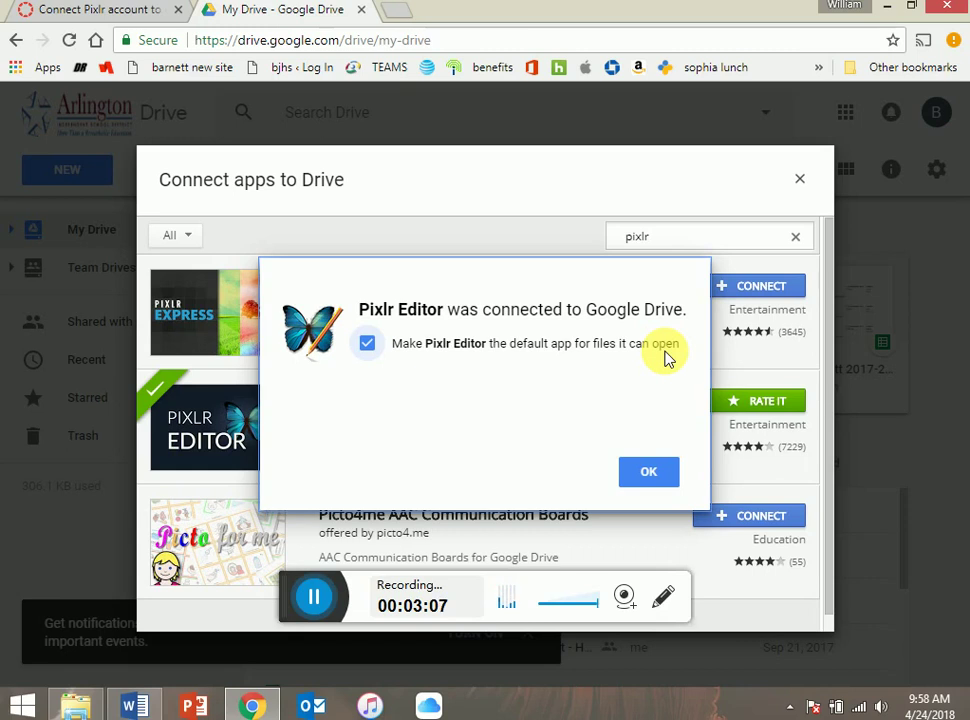
click(367, 344)
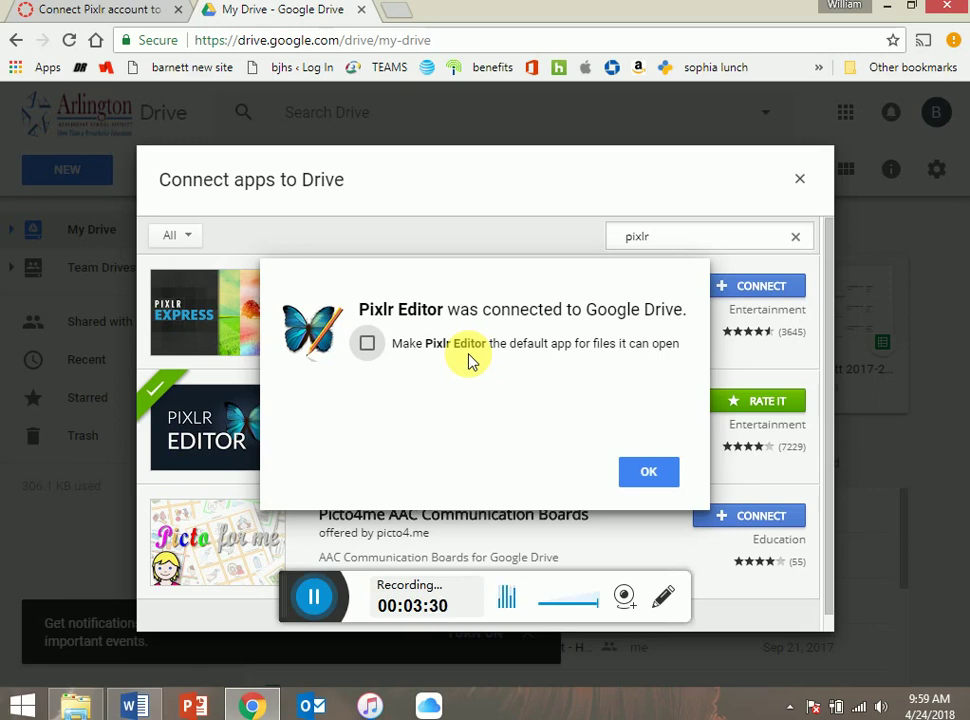
click(666, 481)
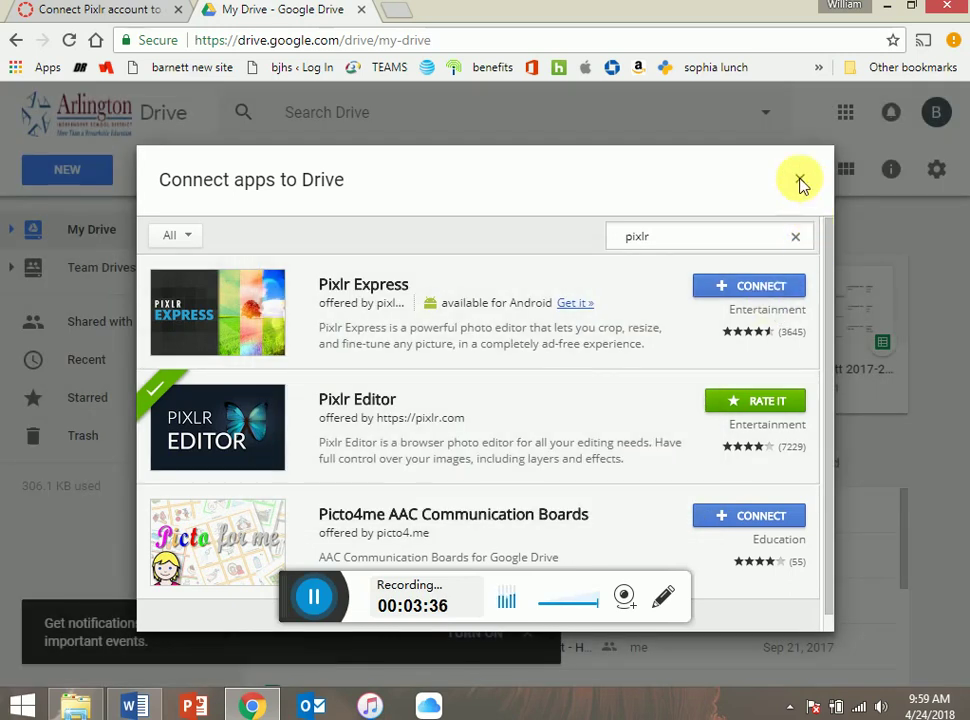
click(800, 180)
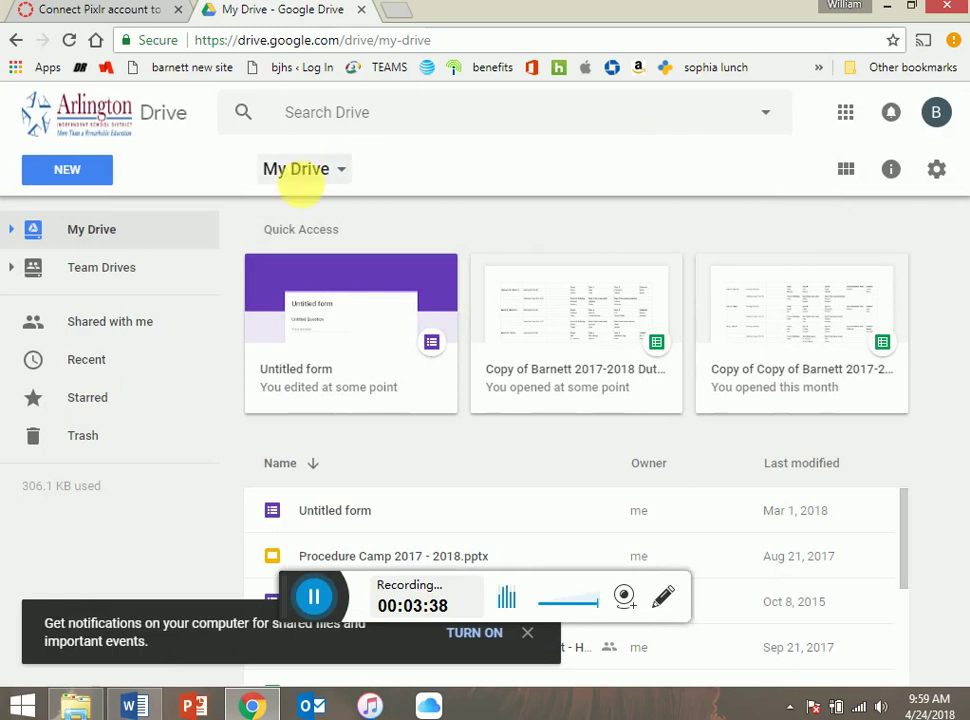
Launch the newly connected Pixlr Editor from My Drive
click(326, 174)
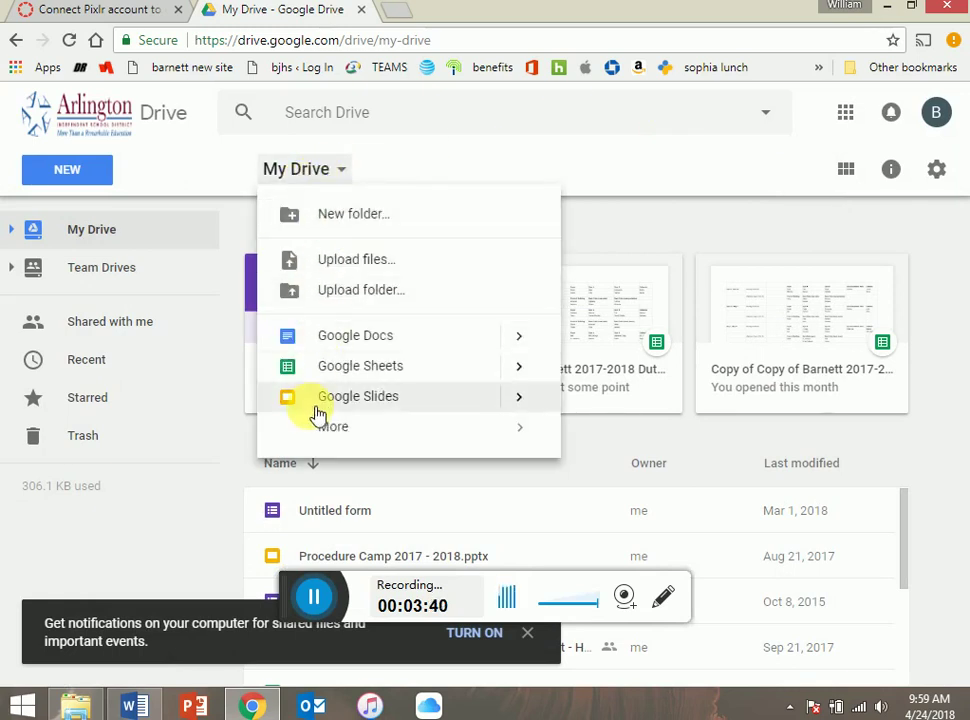
mouse_move(493, 447)
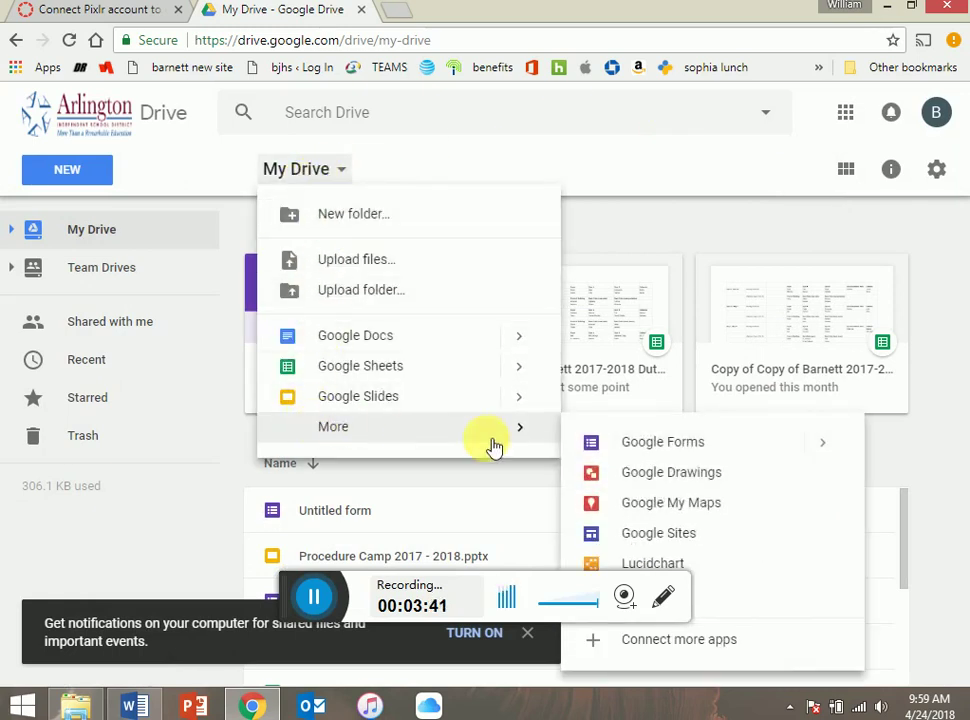
click(716, 605)
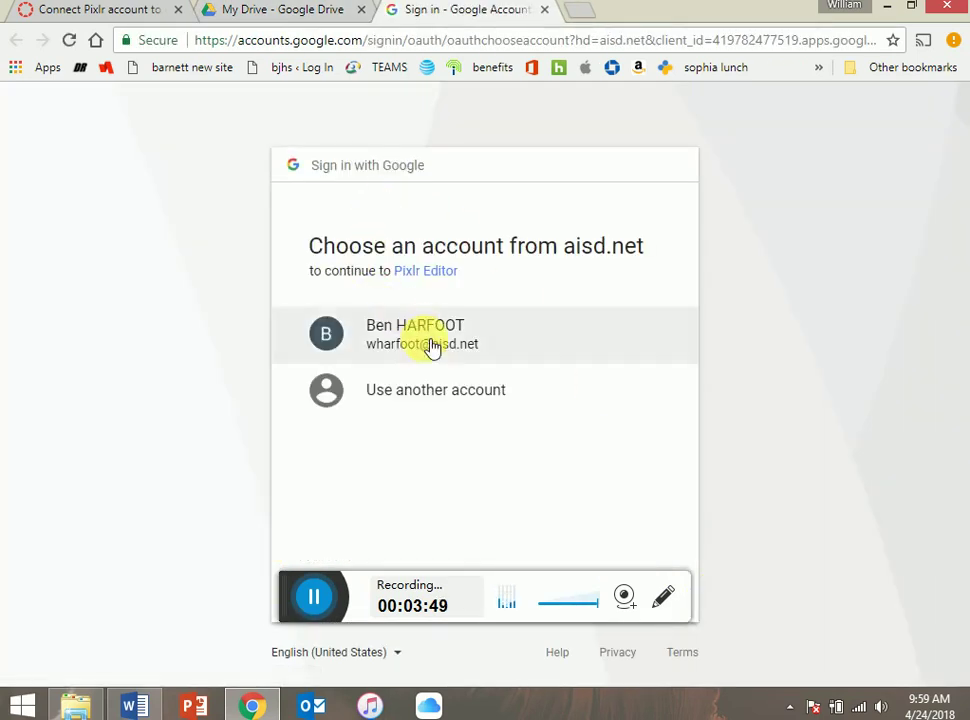
Sign in with the school Google account, allow Pixlr Editor to access Google Drive, and dismiss the editor's welcome screen
click(430, 344)
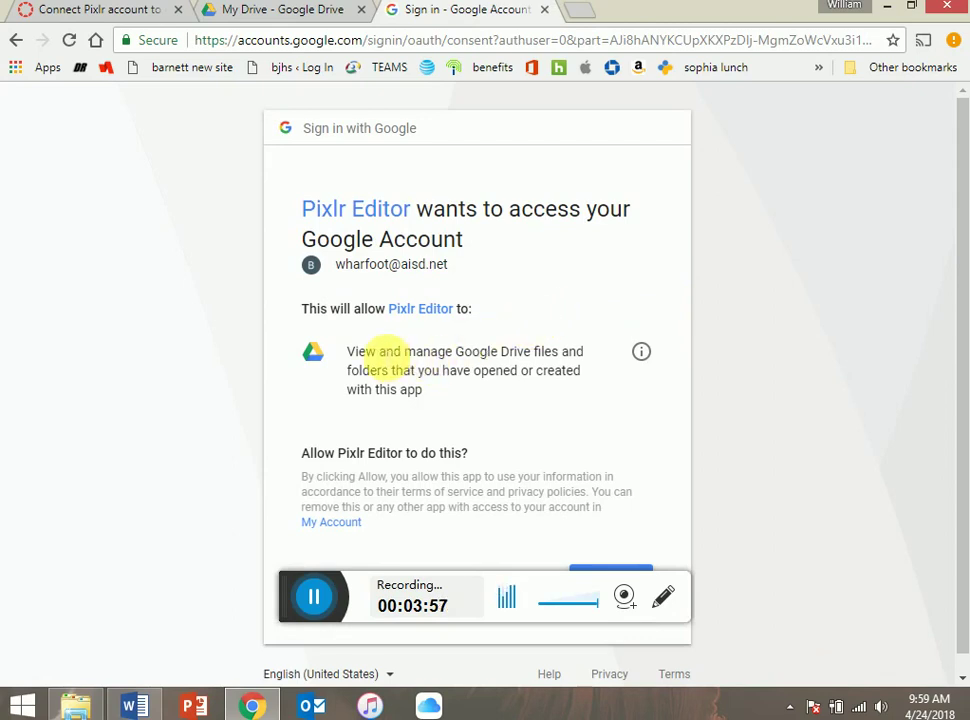
scroll(567, 420, down, 1)
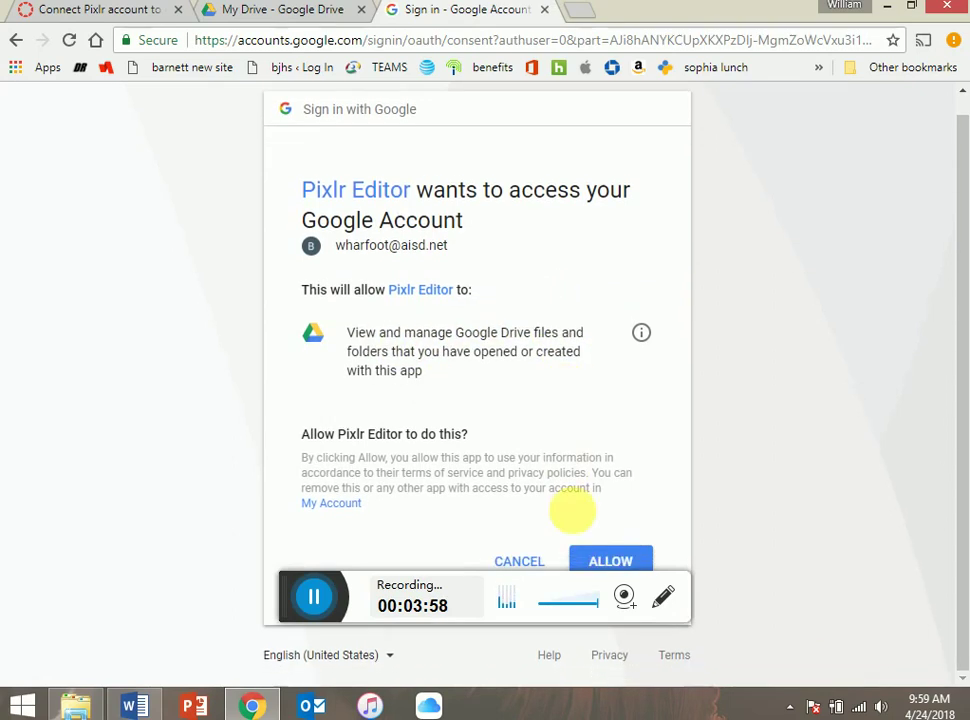
click(617, 566)
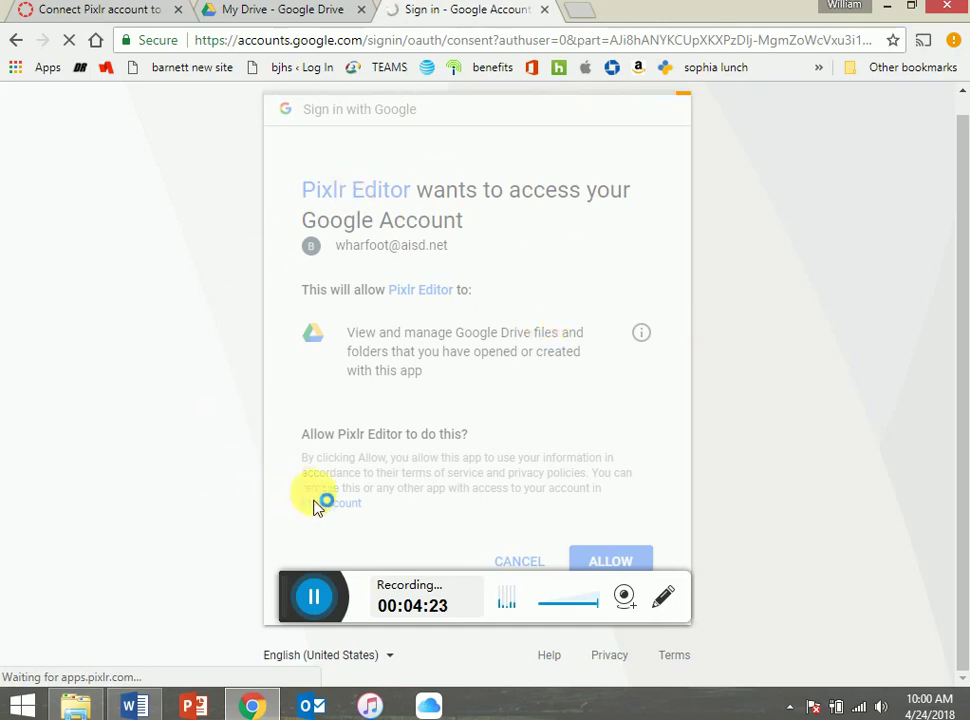
click(618, 563)
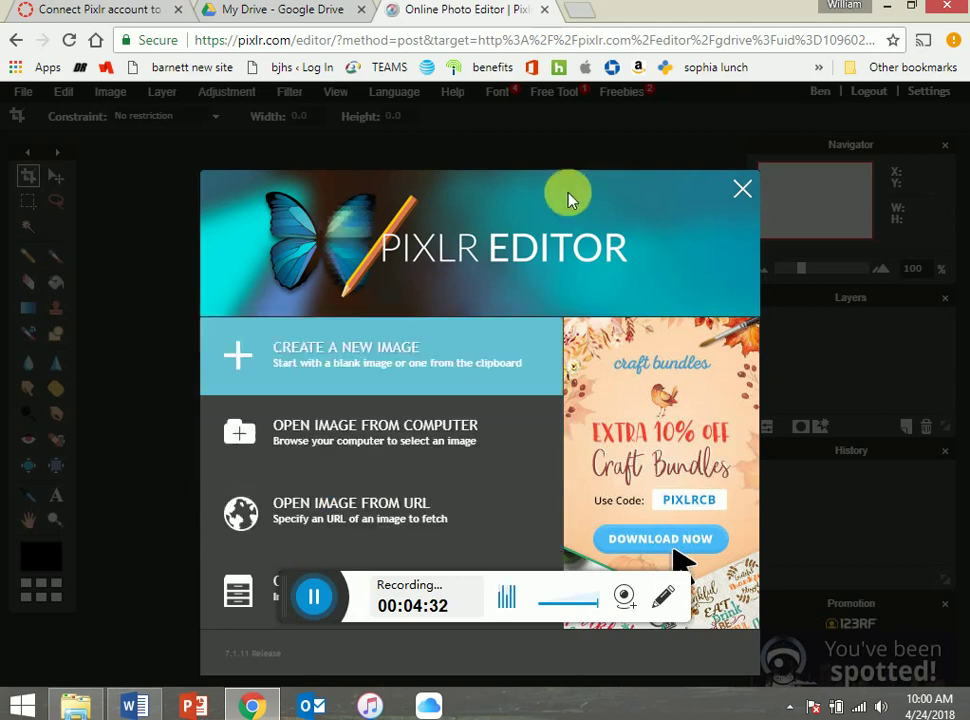
click(740, 191)
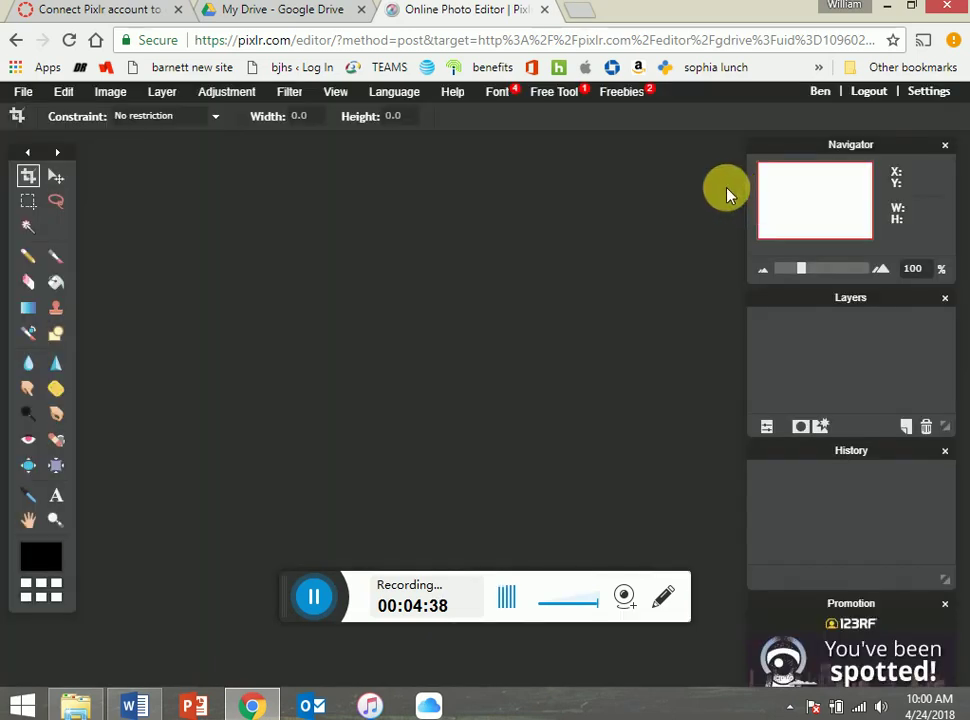
click(19, 95)
click(35, 134)
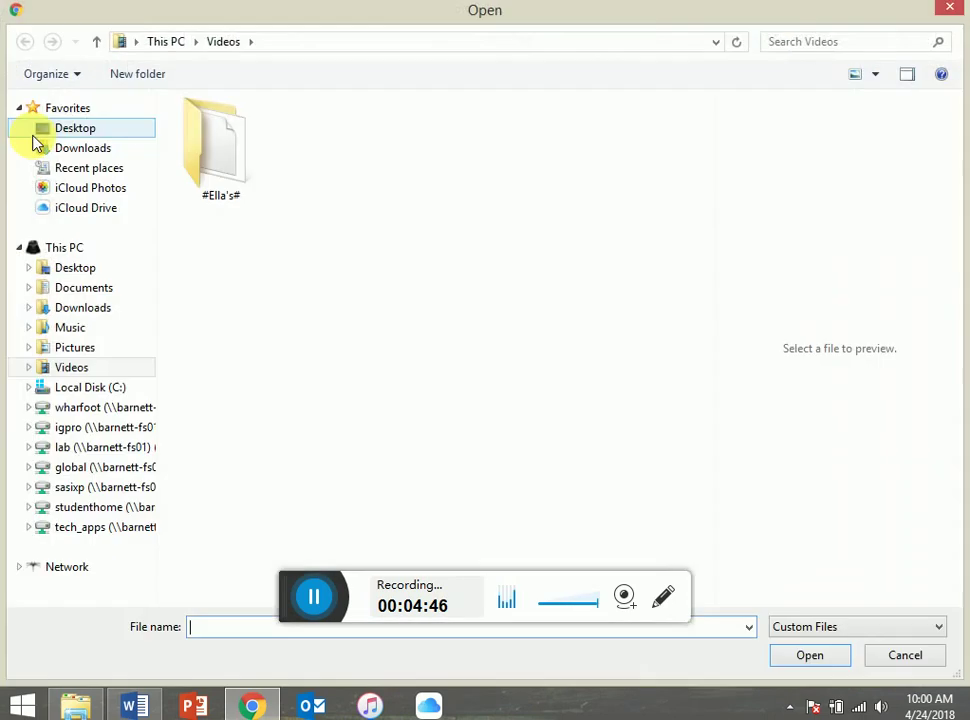
click(948, 12)
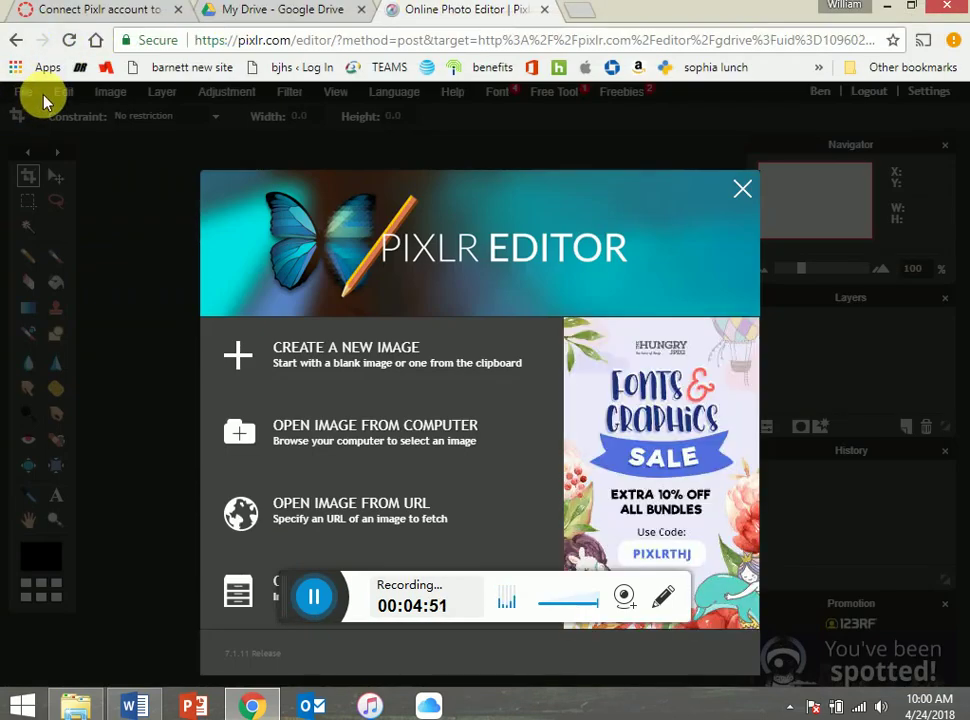
click(740, 196)
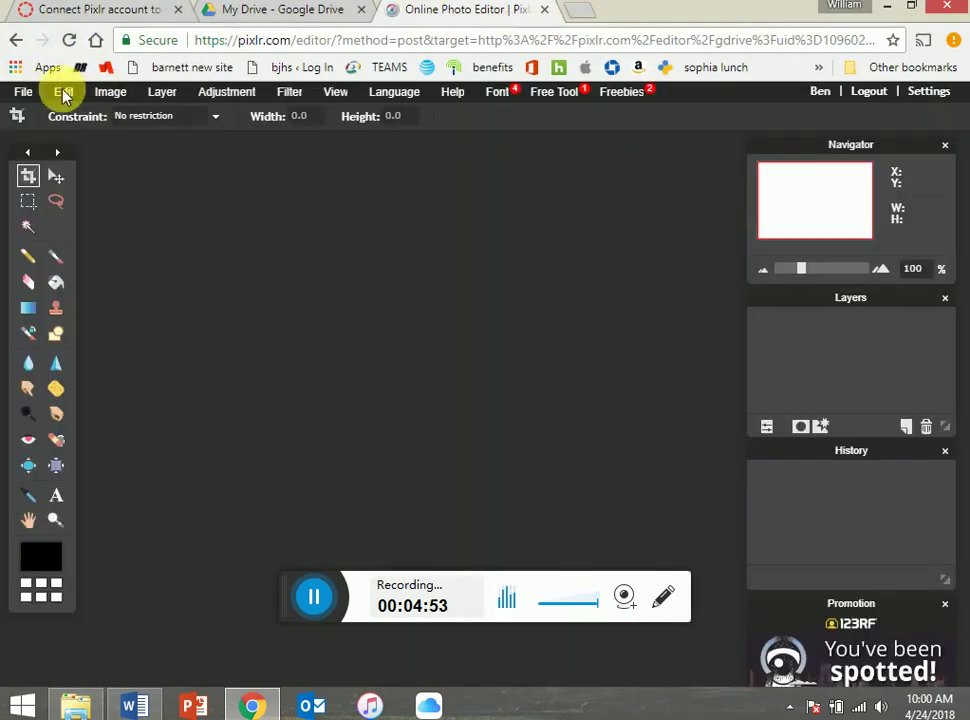
Open the "character" image from "New folder" in the Pixlr Cloud image library
click(20, 93)
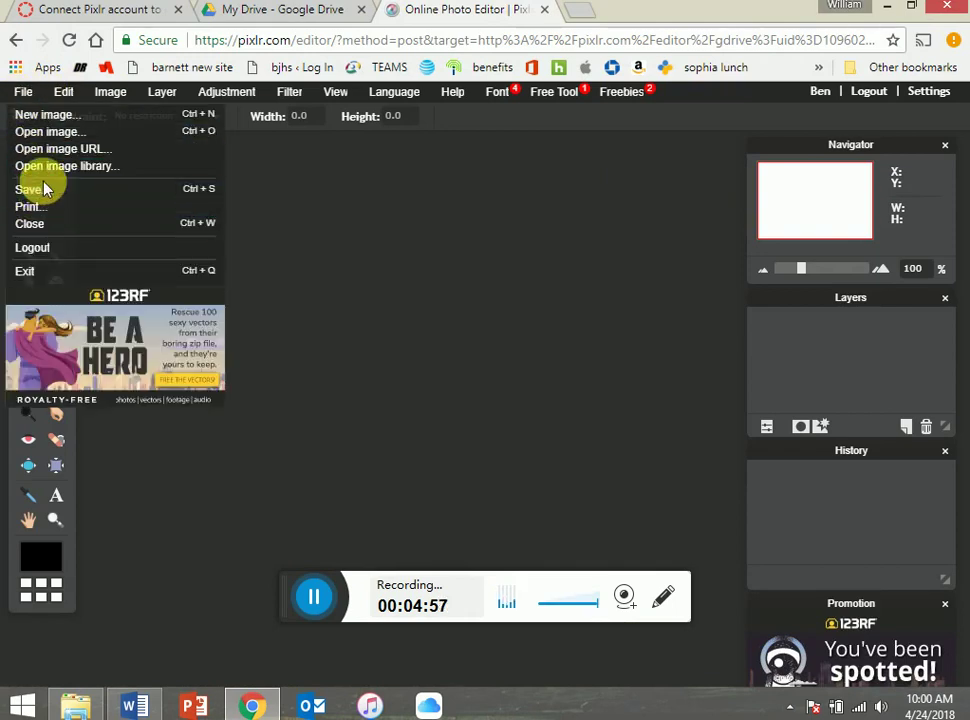
click(60, 152)
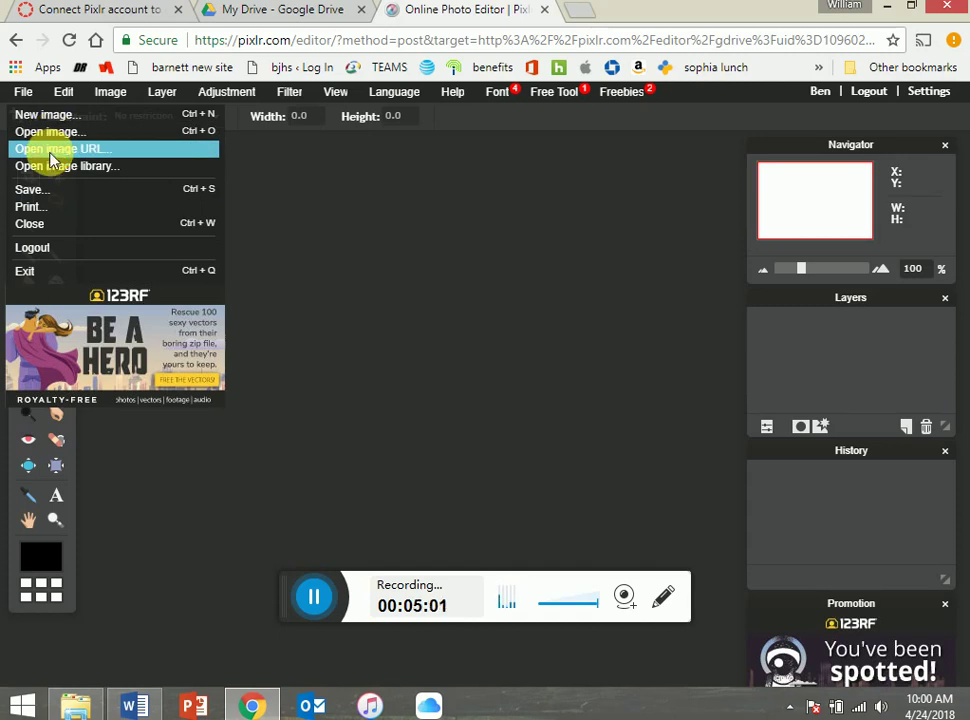
click(50, 170)
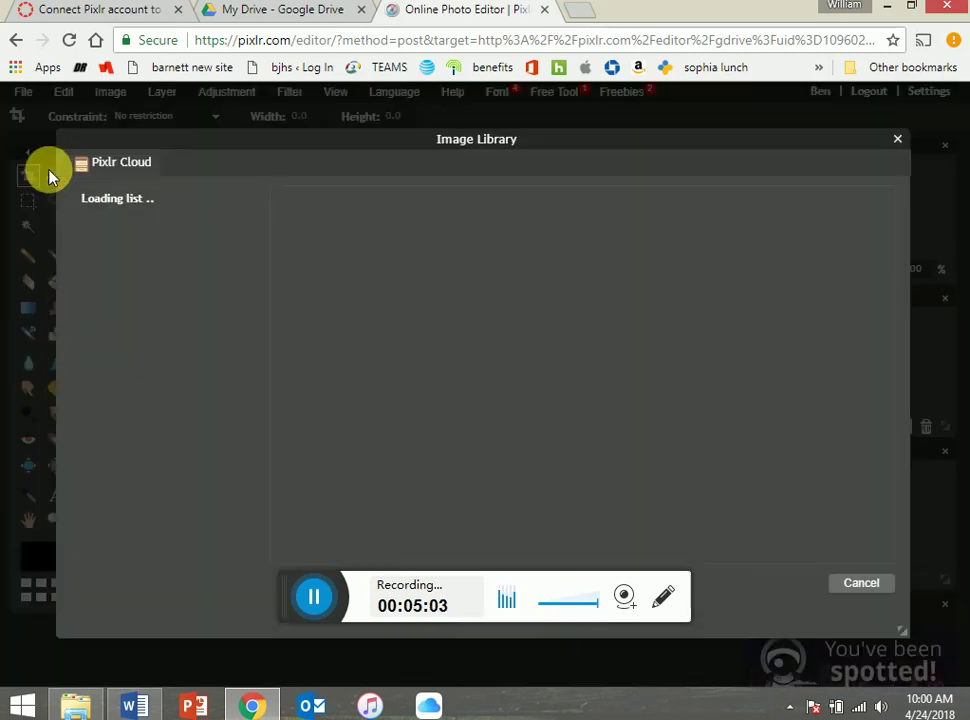
click(140, 222)
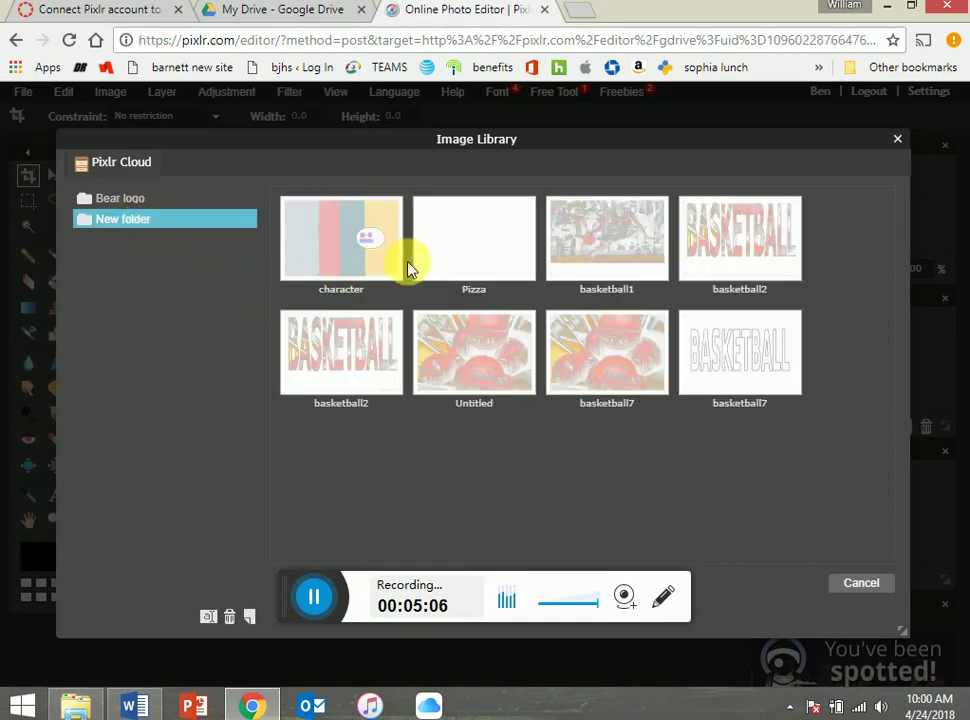
click(320, 245)
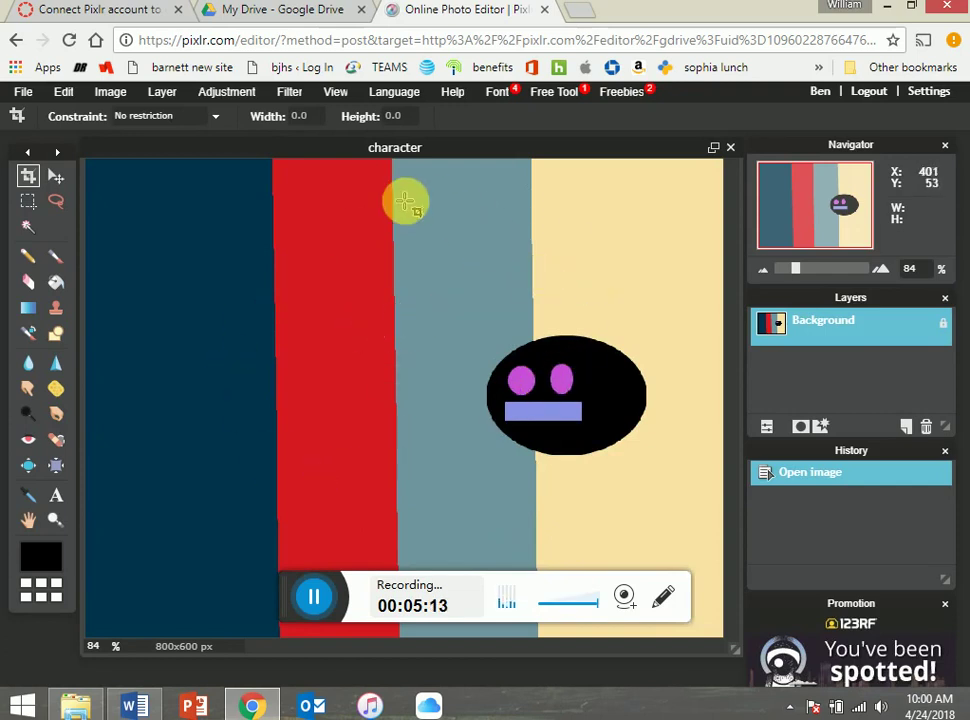
Save the open image to Google Drive under the name "character" in JPEG format at quality 80
click(18, 93)
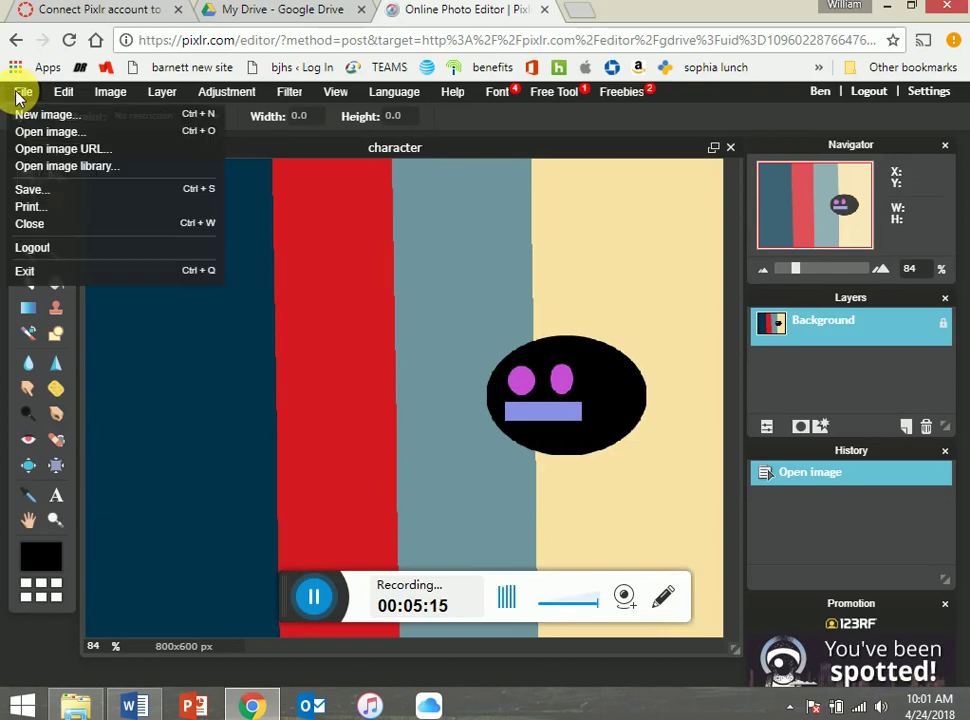
click(35, 190)
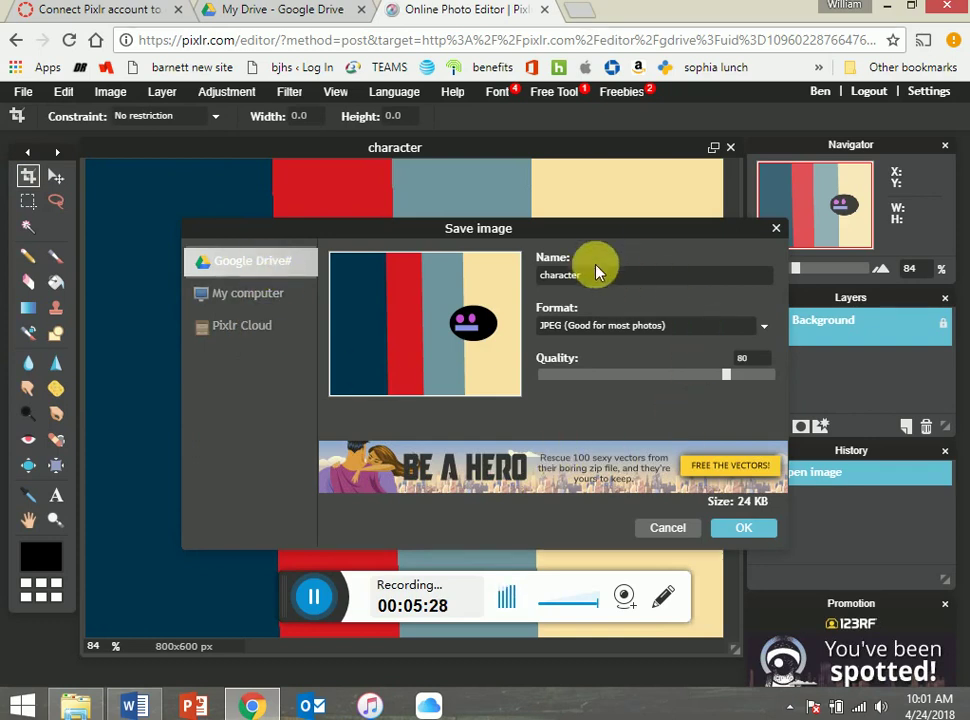
click(752, 530)
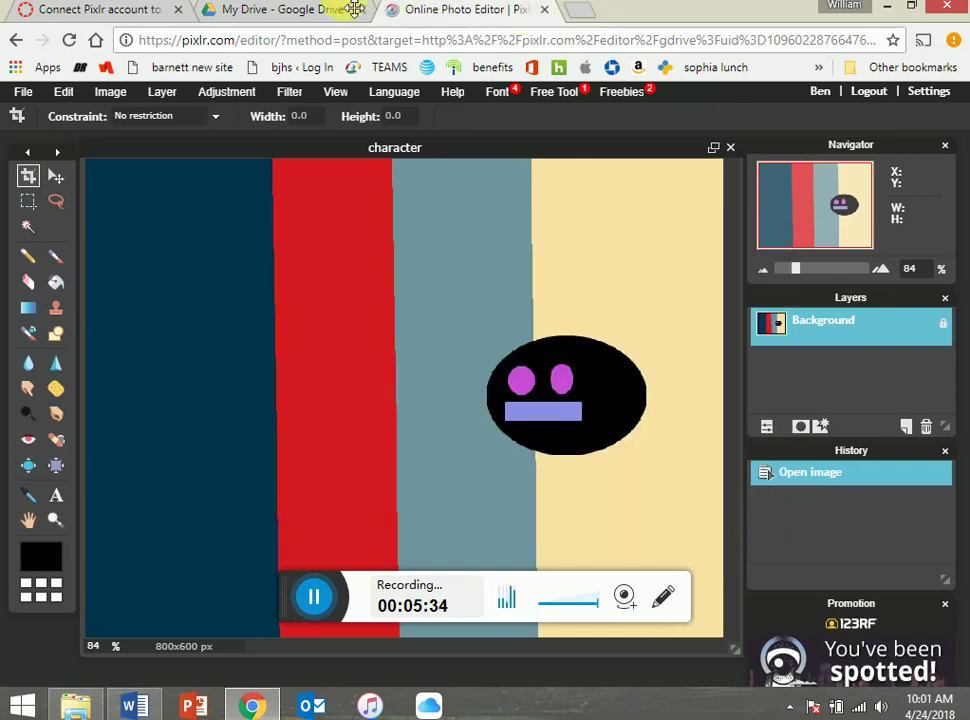
Switch to My Drive in Google Drive, refresh the file list, and sort the files by last modified date
click(303, 11)
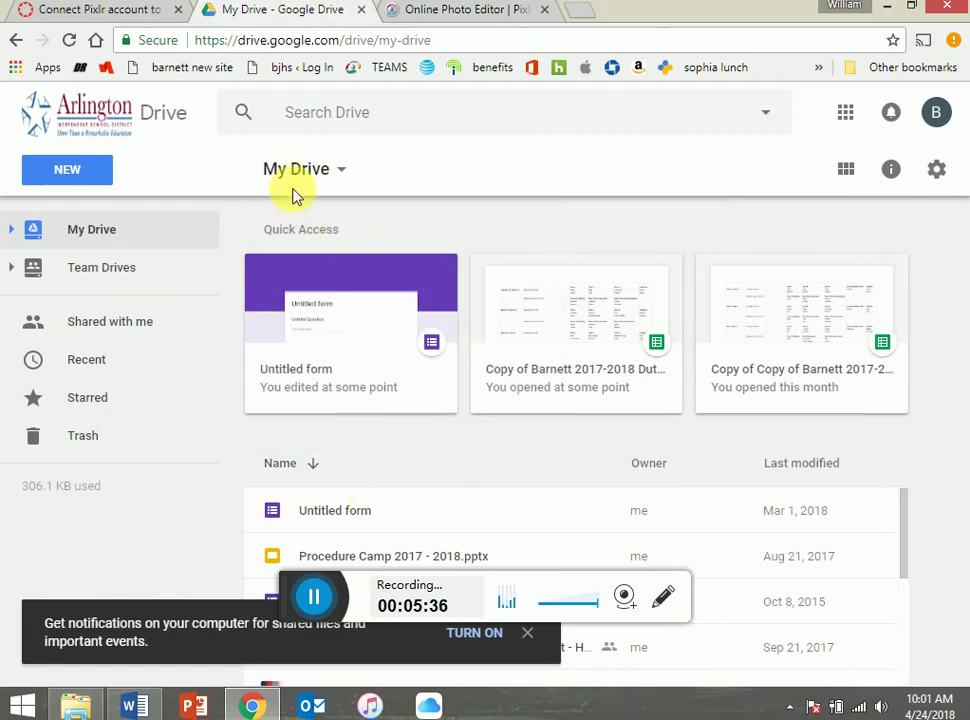
key(F5)
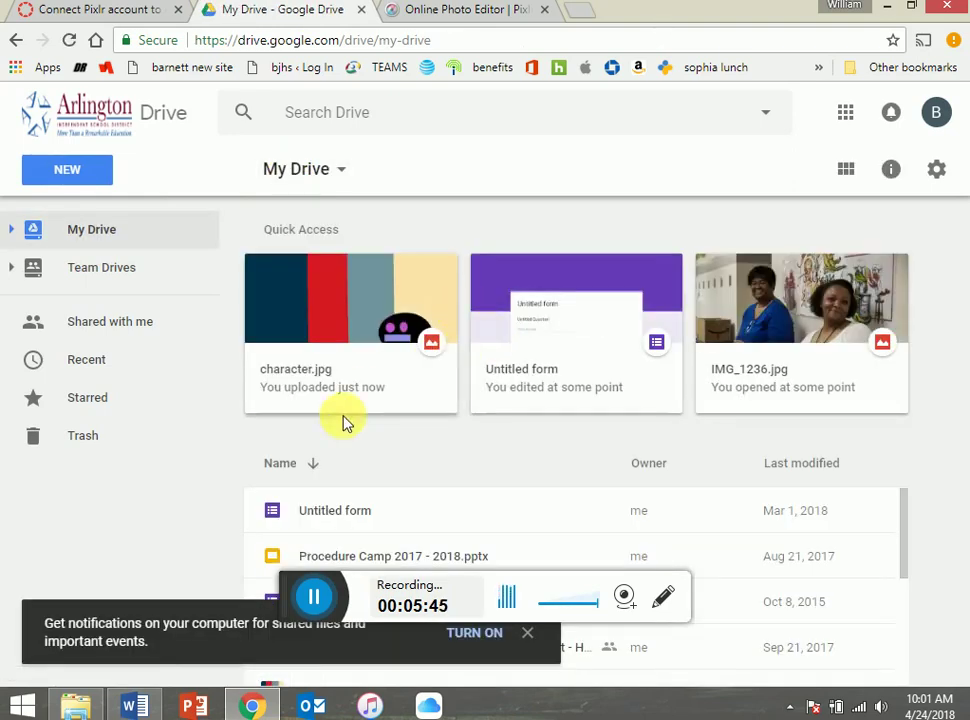
click(805, 470)
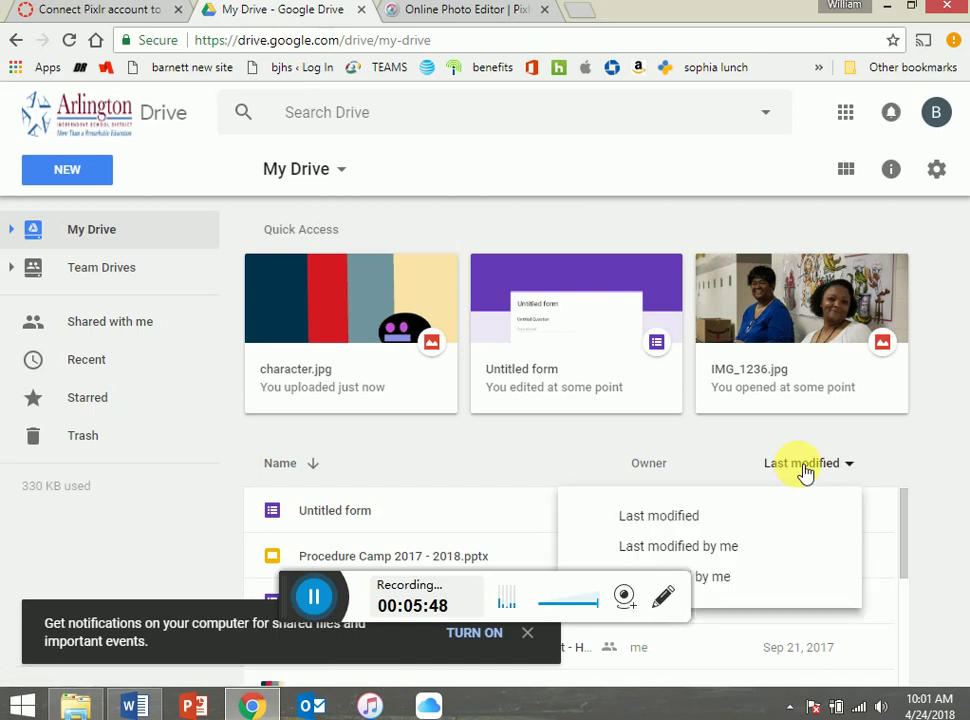
click(654, 518)
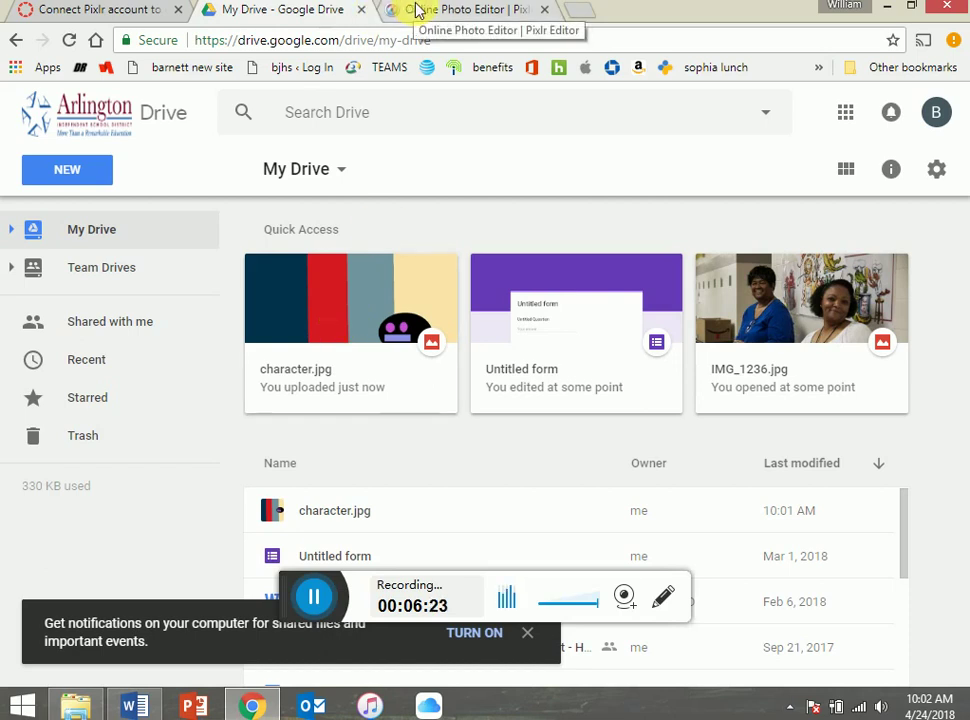
click(316, 597)
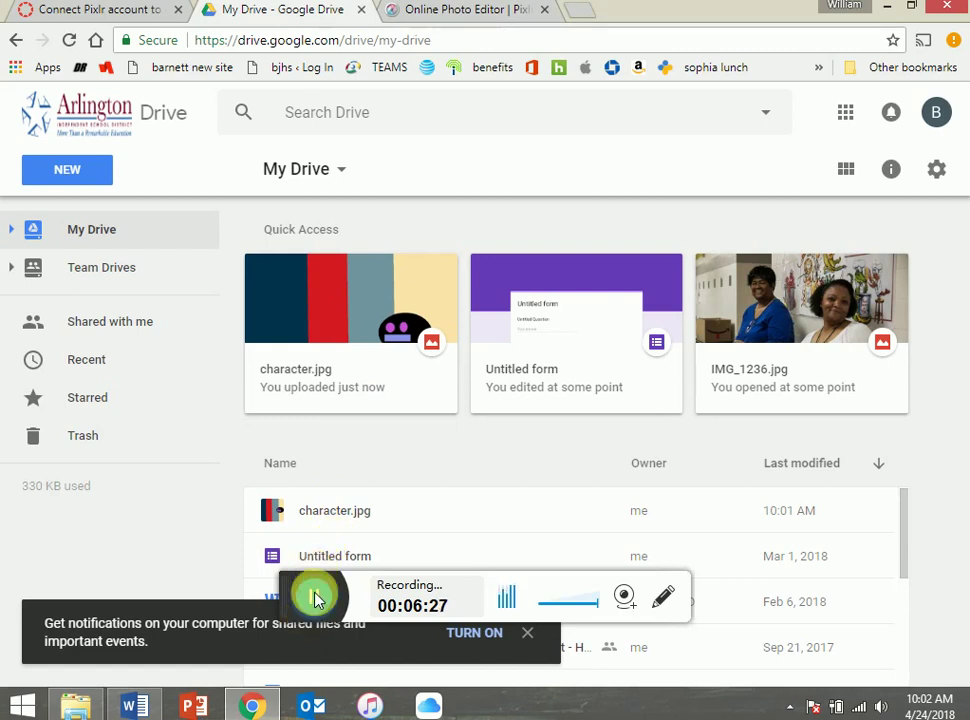